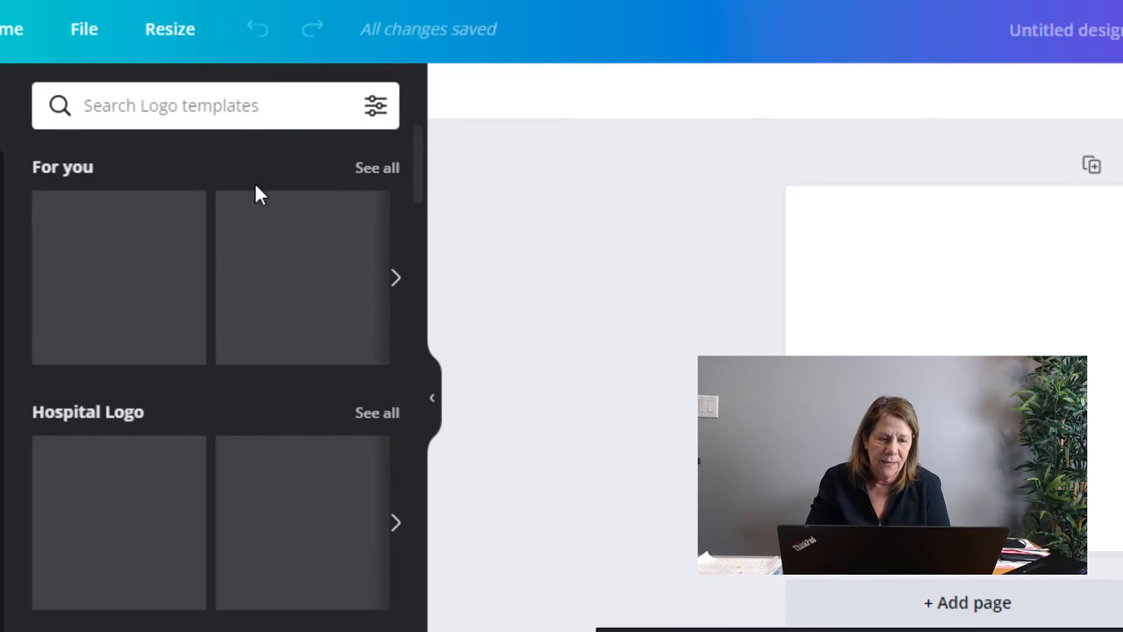
# Rerun the recent logo-template search 'youtube subscribe button' to show matching Elements graphics
pyautogui.click(128, 105)
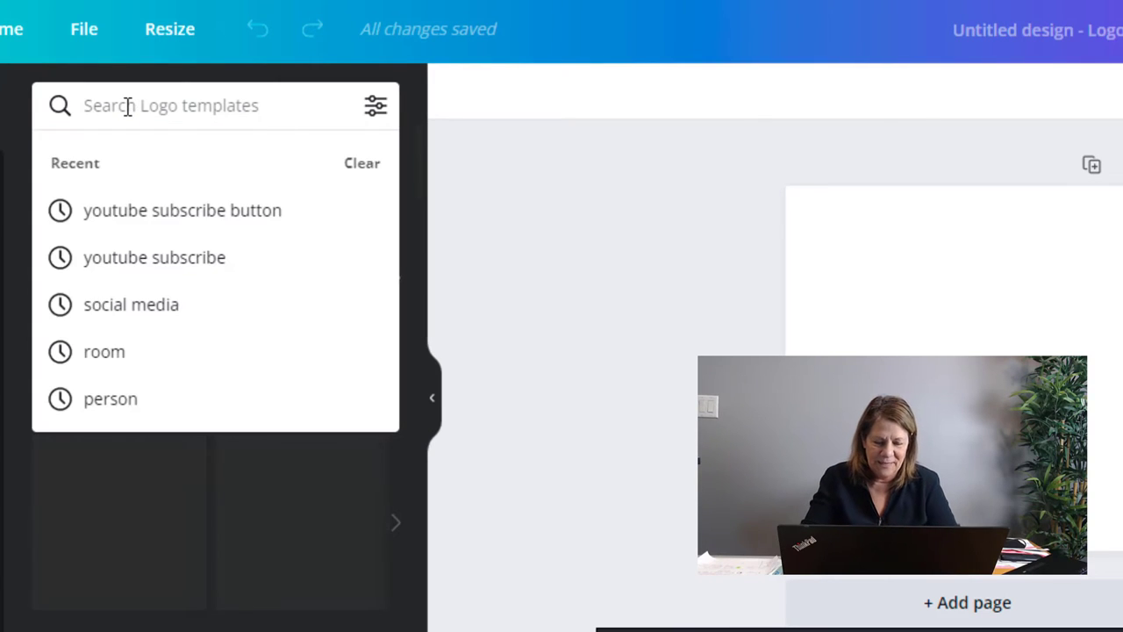
pyautogui.click(143, 211)
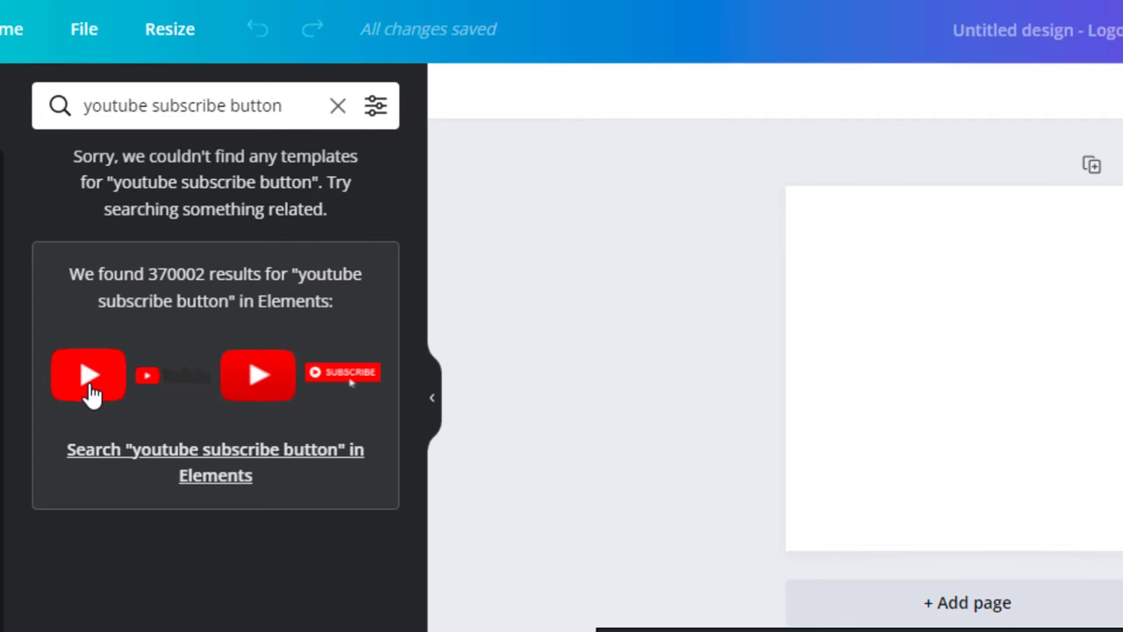
# Add the red YouTube play-button element and stretch it across the full page width
pyautogui.click(88, 375)
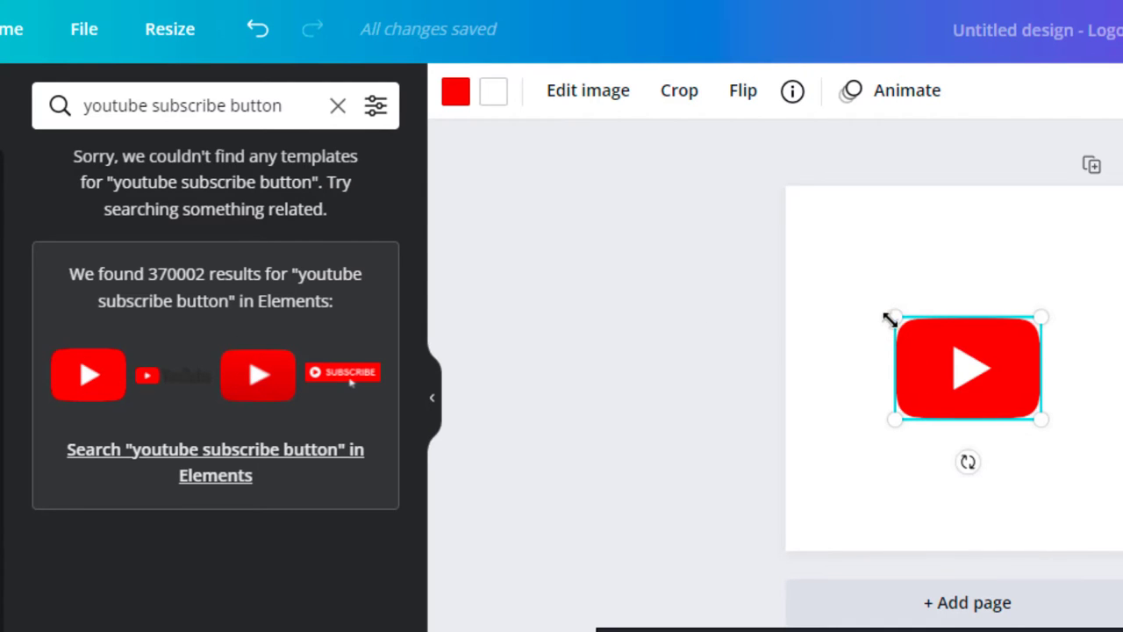
pyautogui.moveTo(888, 318); pyautogui.dragTo(605, 281)
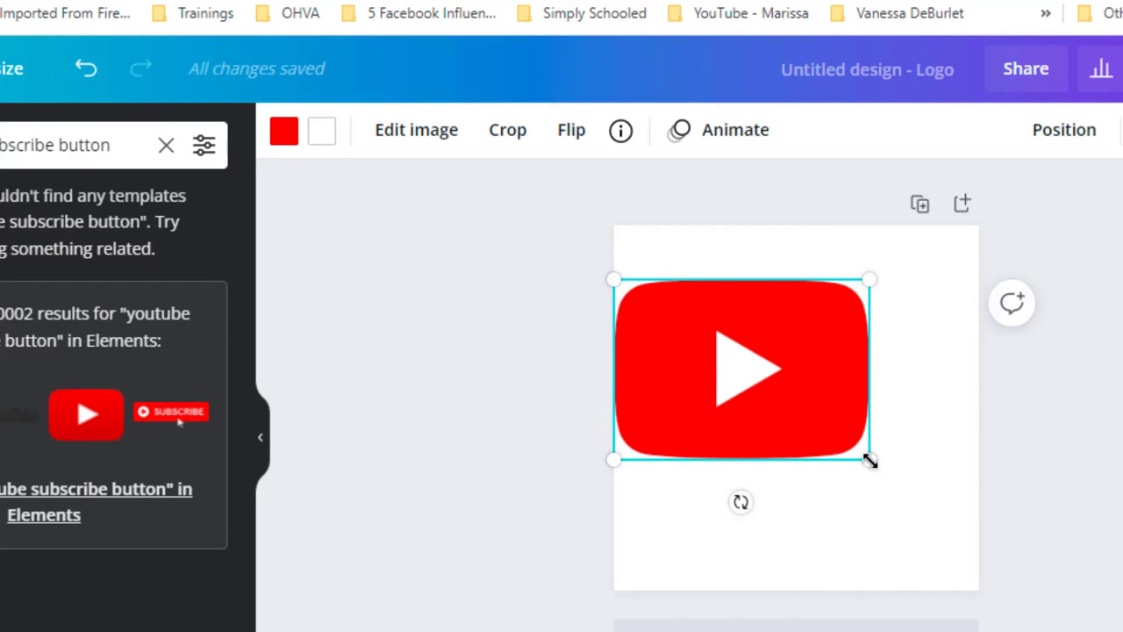
pyautogui.moveTo(869, 460); pyautogui.dragTo(1000, 502)
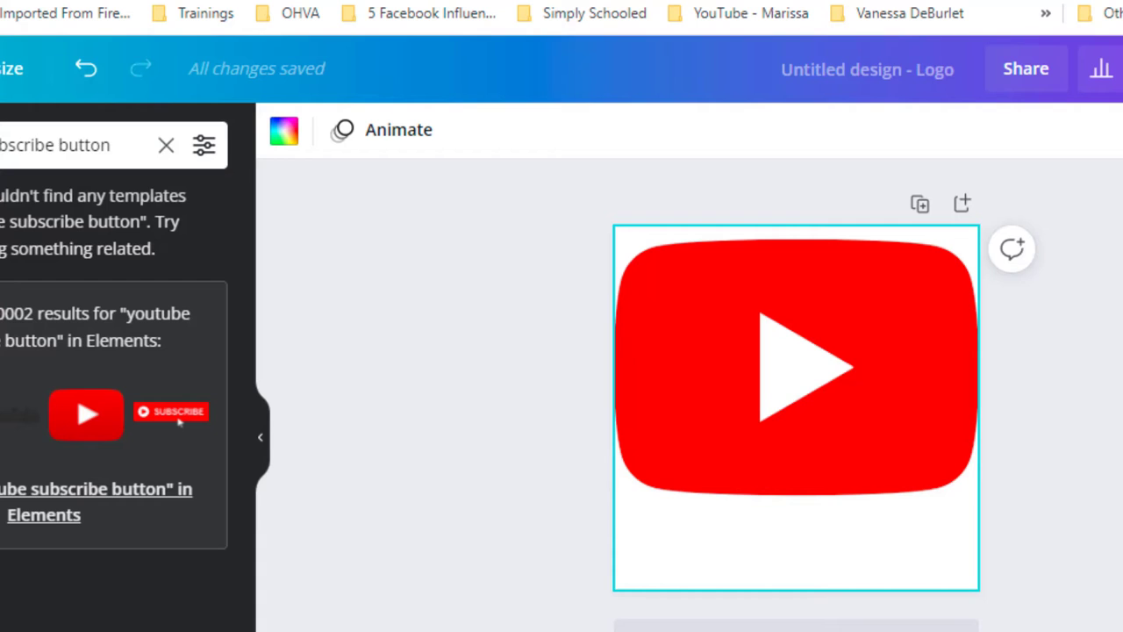
# Add a heading below the play logo and replace its text with 'Subscribe Here'
pyautogui.click(179, 421)
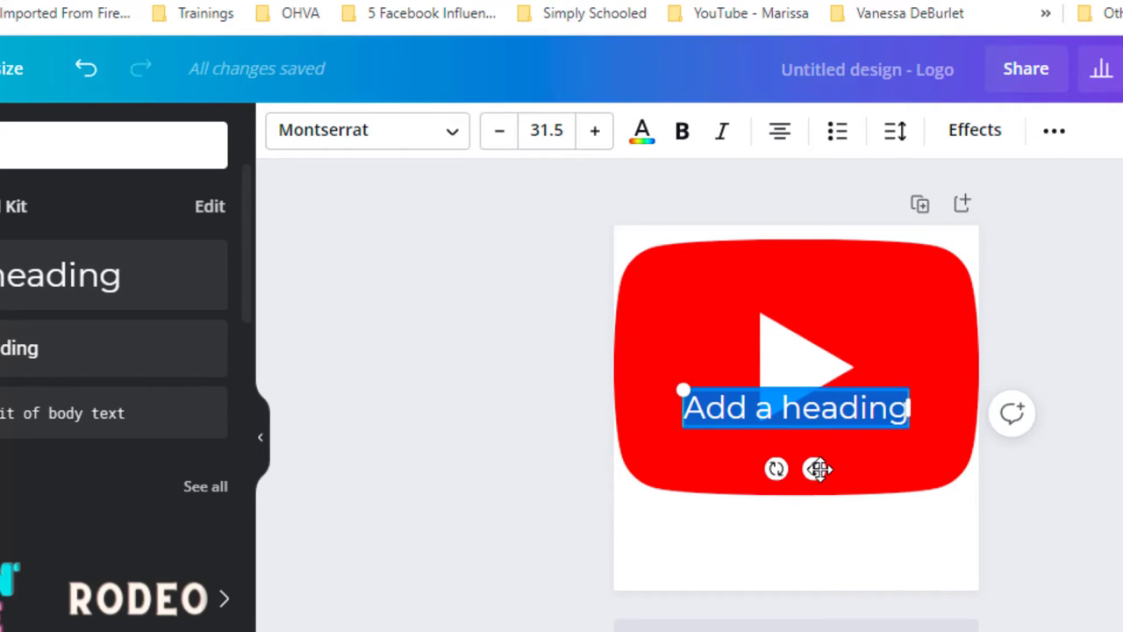
pyautogui.moveTo(815, 466); pyautogui.dragTo(787, 579)
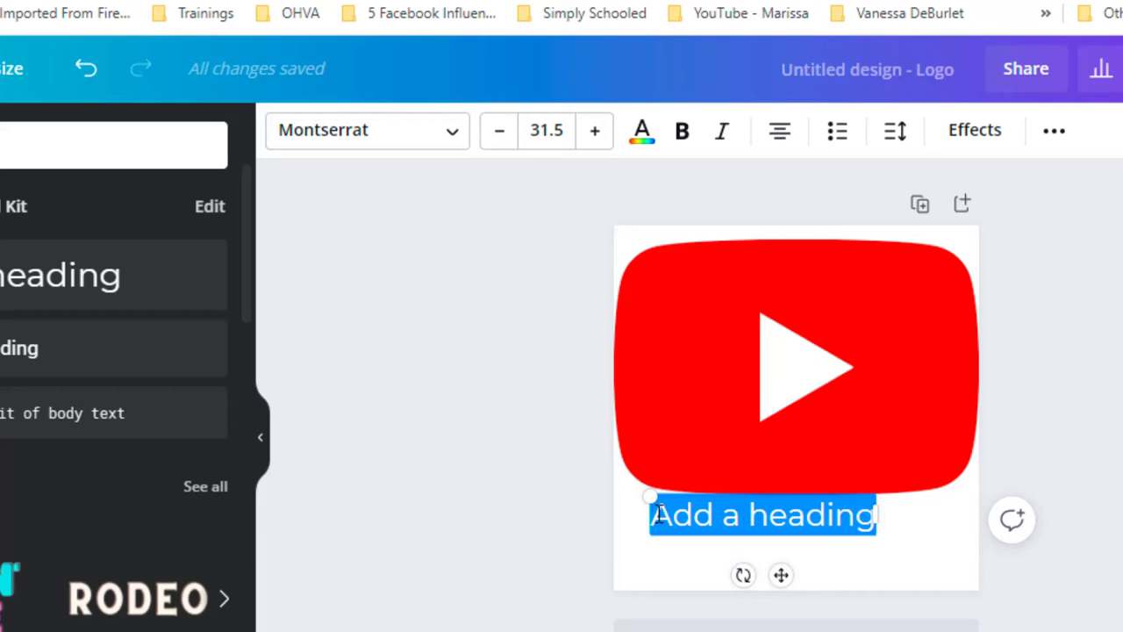
pyautogui.click(704, 516)
pyautogui.moveTo(875, 518); pyautogui.dragTo(647, 510)
pyautogui.write('S')
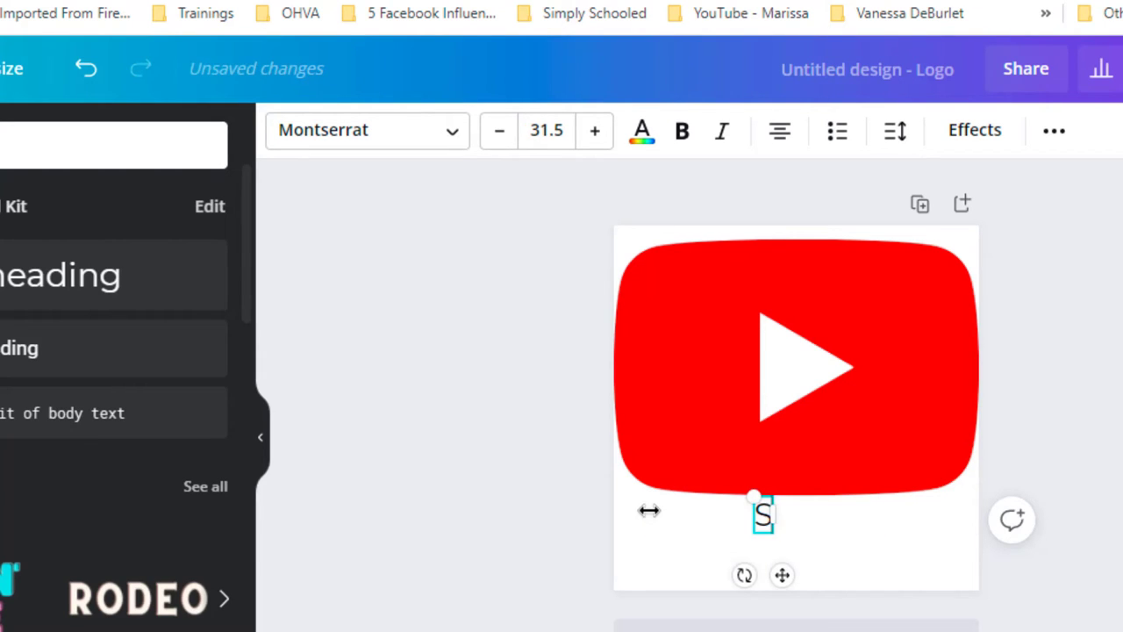
pyautogui.write('ubscri')
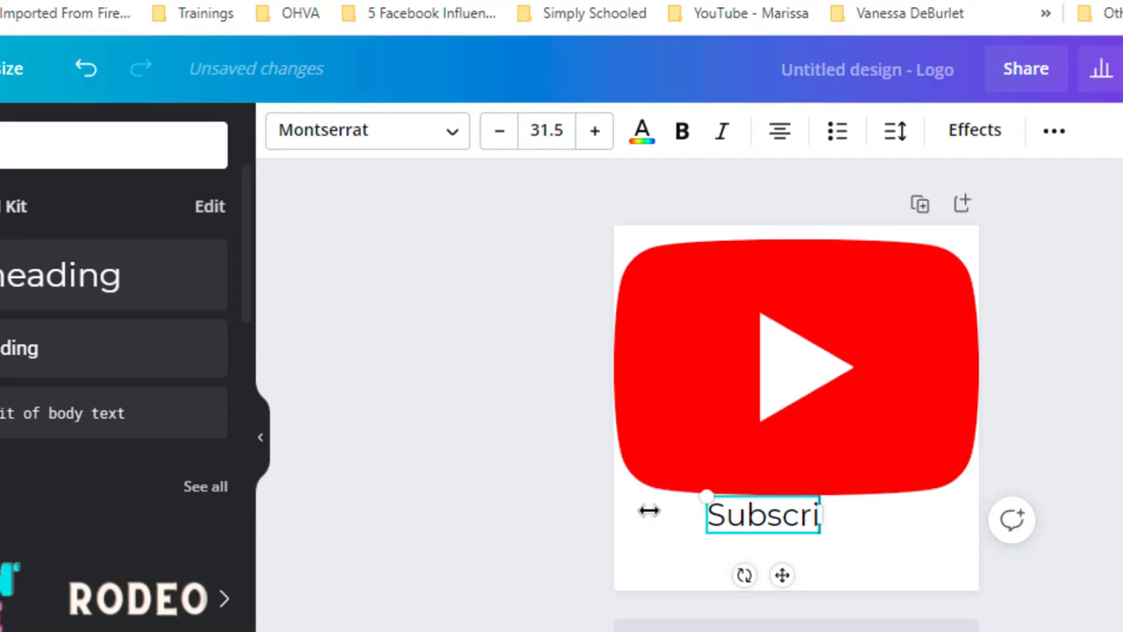
pyautogui.write('be Here')
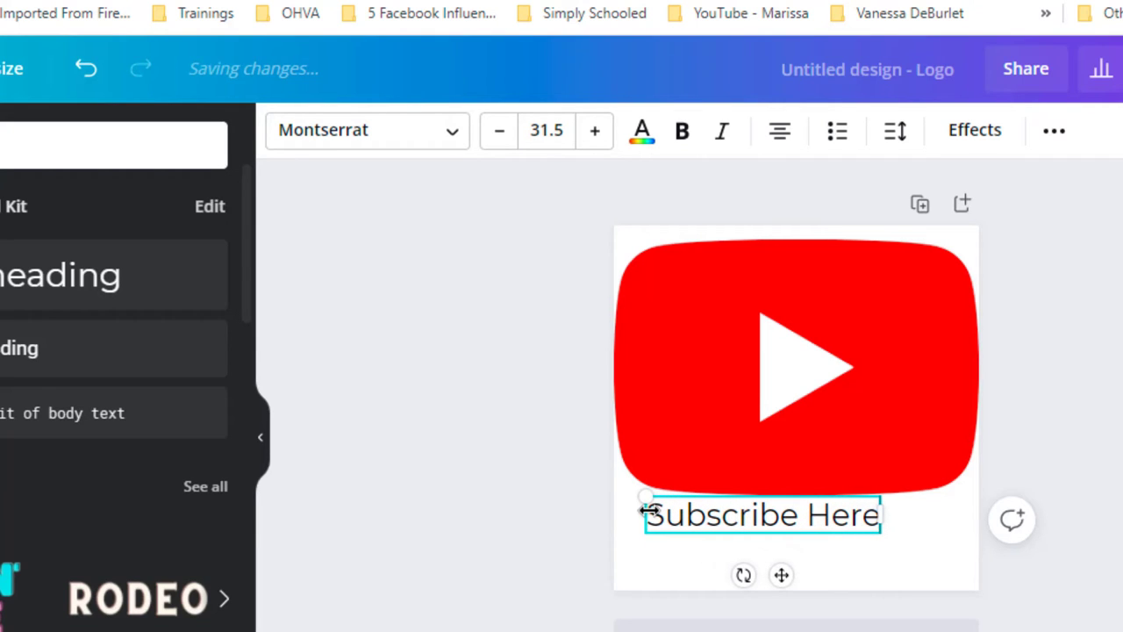
# Enlarge the 'Subscribe Here' caption, center it beneath the logo, and make it bold
pyautogui.click(594, 132)
pyautogui.click(594, 132)
pyautogui.click(593, 132)
pyautogui.click(593, 132)
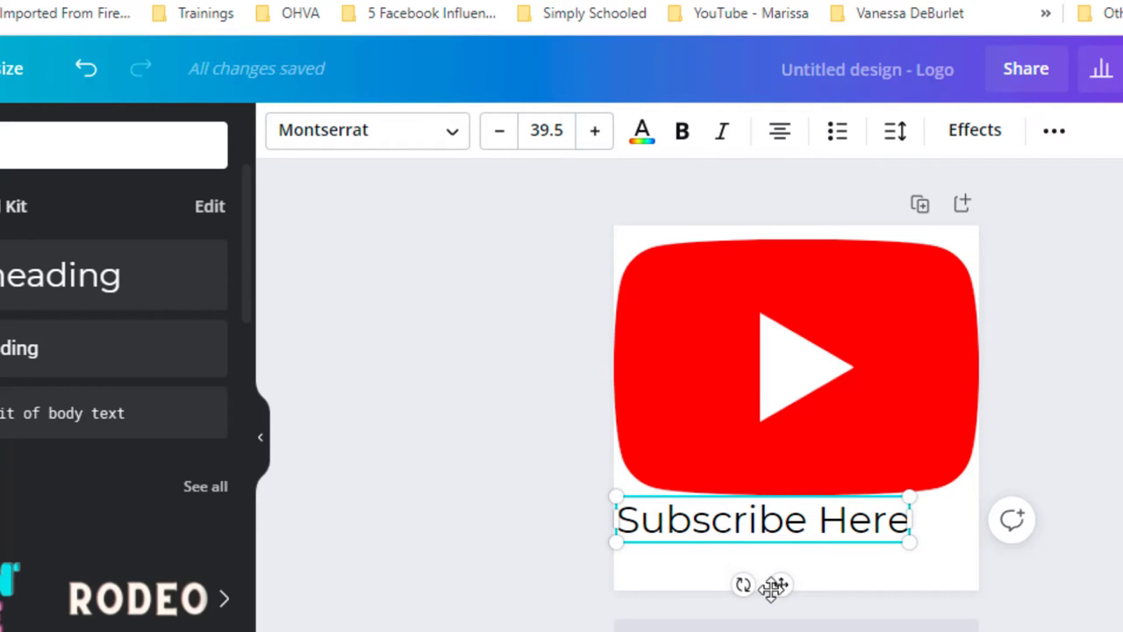
pyautogui.moveTo(779, 587); pyautogui.dragTo(799, 599)
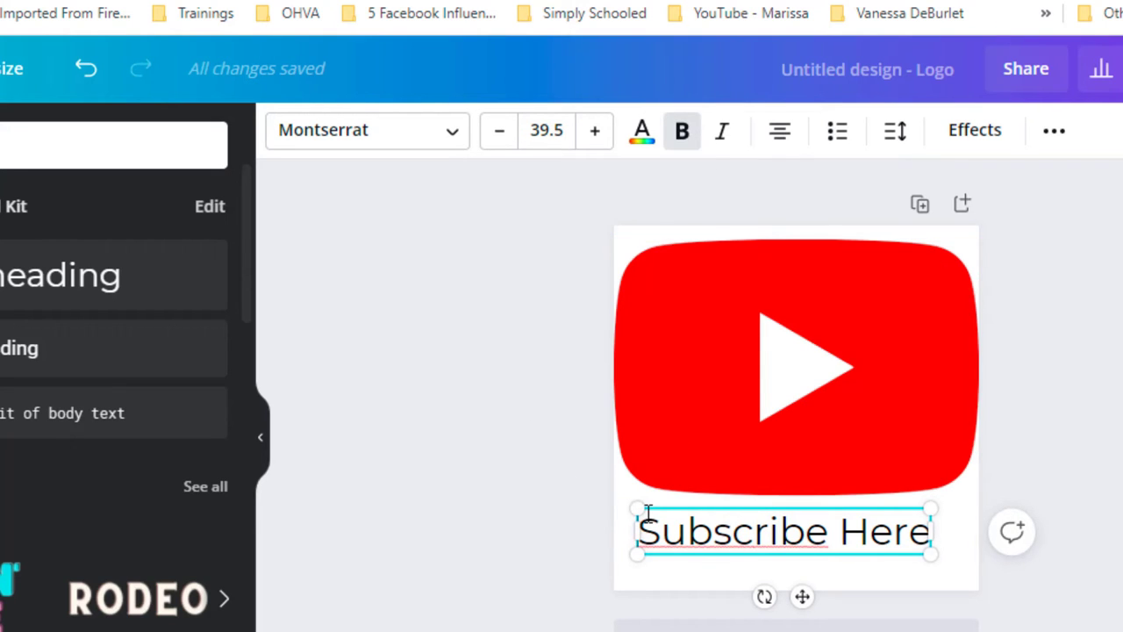
pyautogui.moveTo(639, 530); pyautogui.dragTo(928, 530)
pyautogui.click(685, 131)
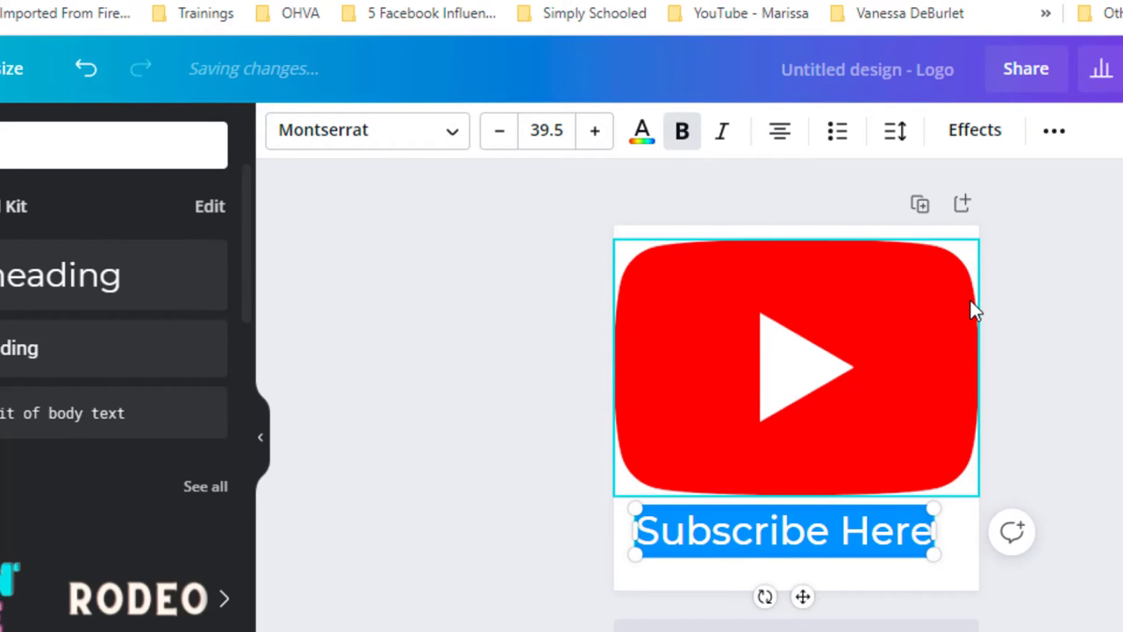
pyautogui.click(1103, 306)
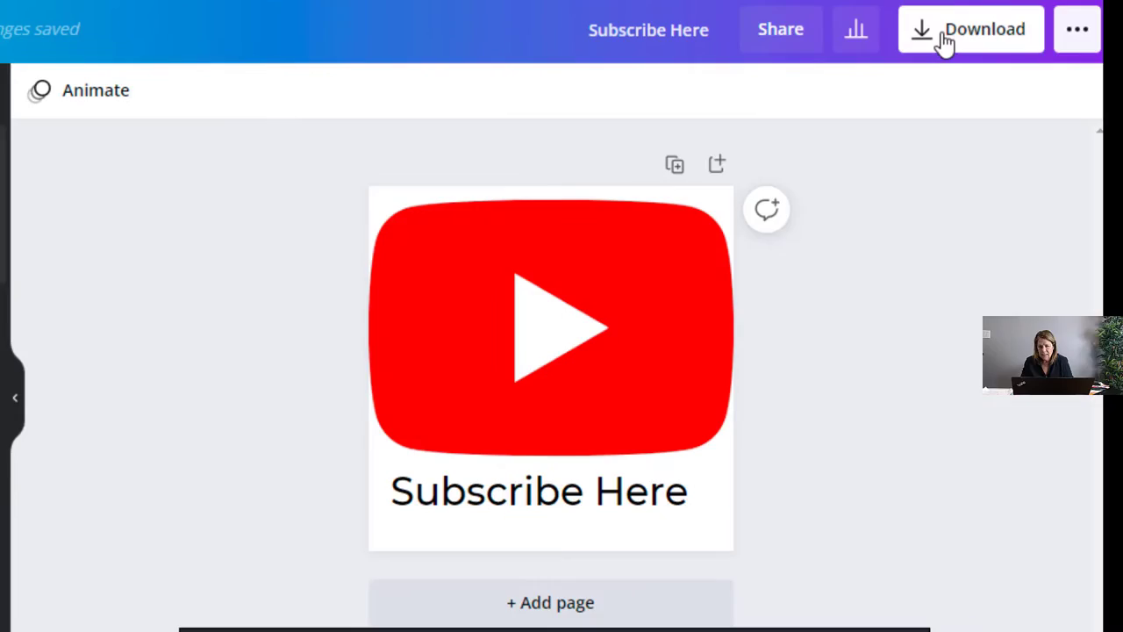
# Download the Subscribe Here design as a PNG file
pyautogui.click(944, 41)
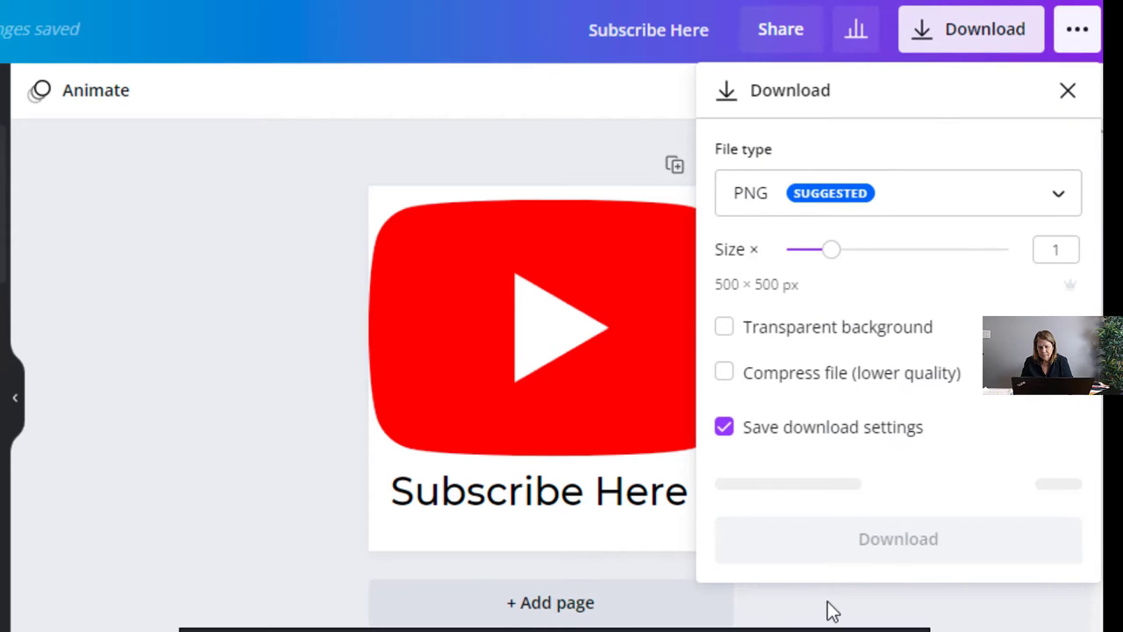
pyautogui.click(851, 479)
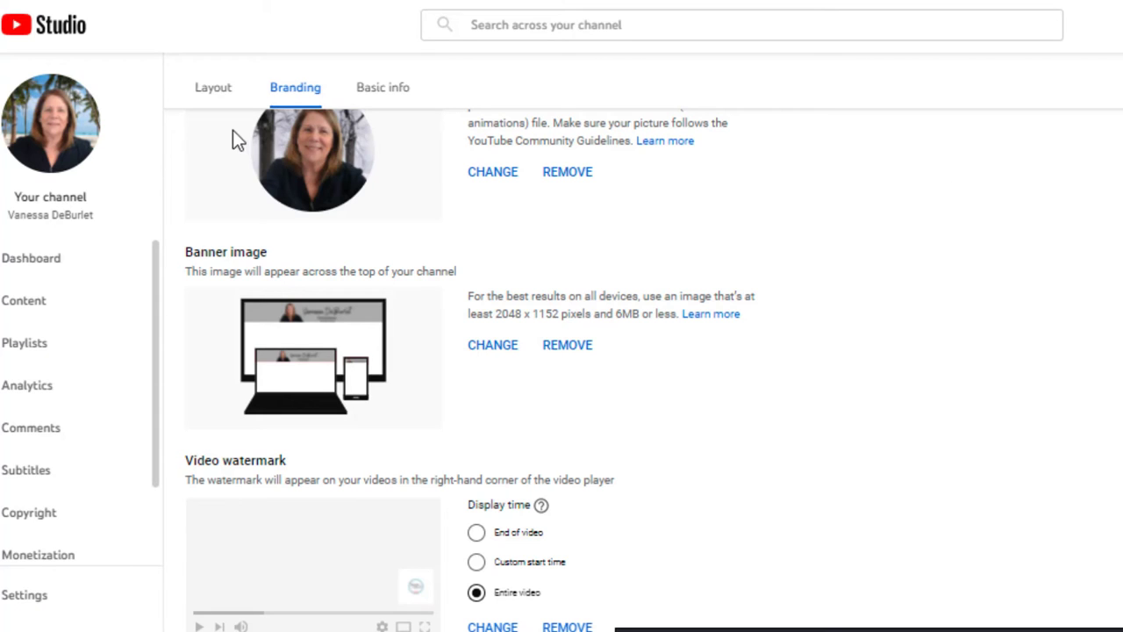
pyautogui.click(213, 90)
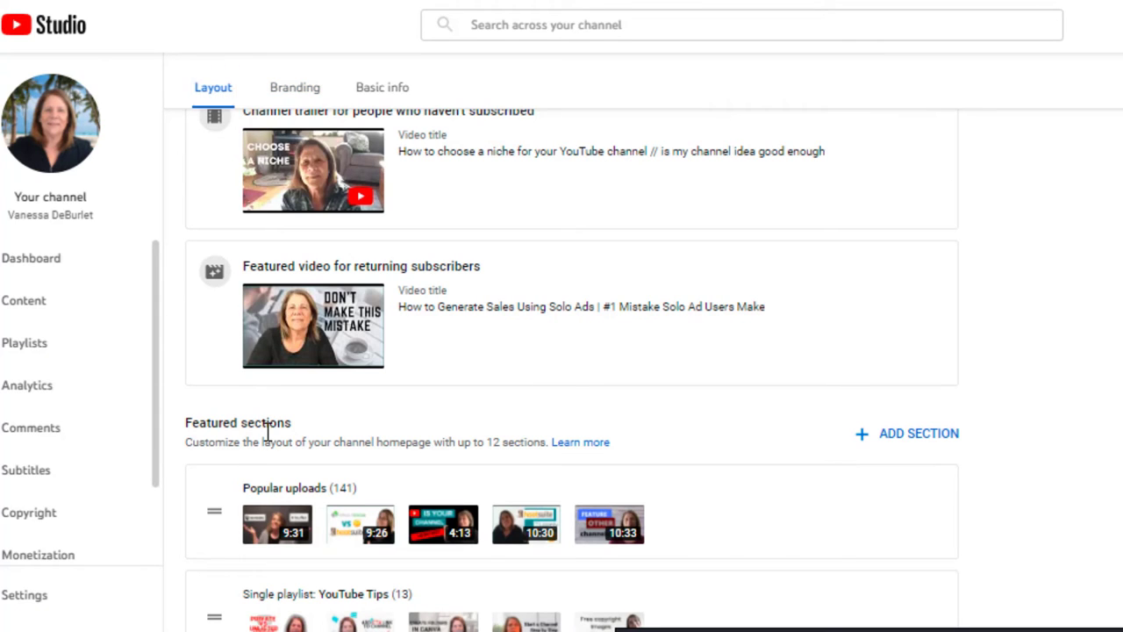
pyautogui.click(279, 92)
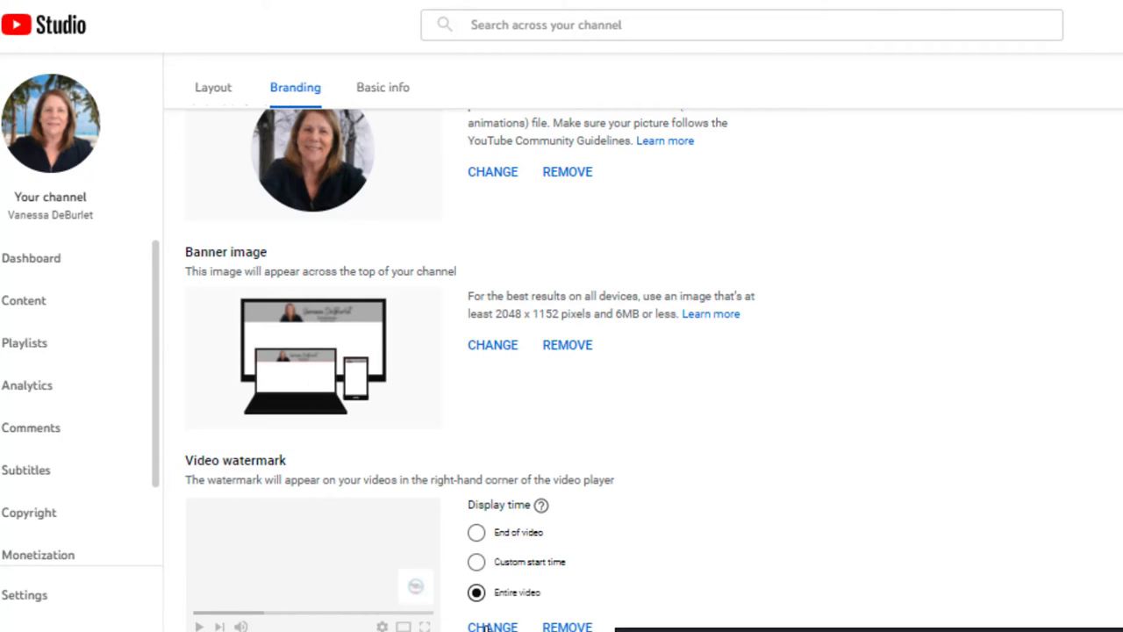
pyautogui.click(487, 624)
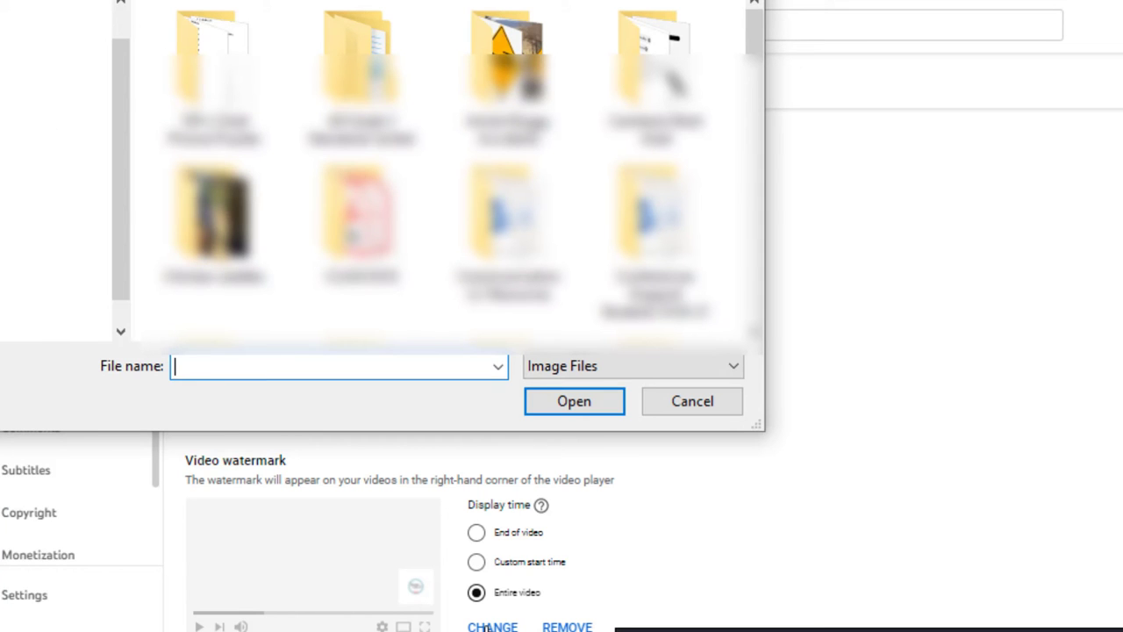
# Upload the 'Subscribe Here' PNG and confirm it as the video watermark
pyautogui.moveTo(761, 35); pyautogui.dragTo(762, 316)
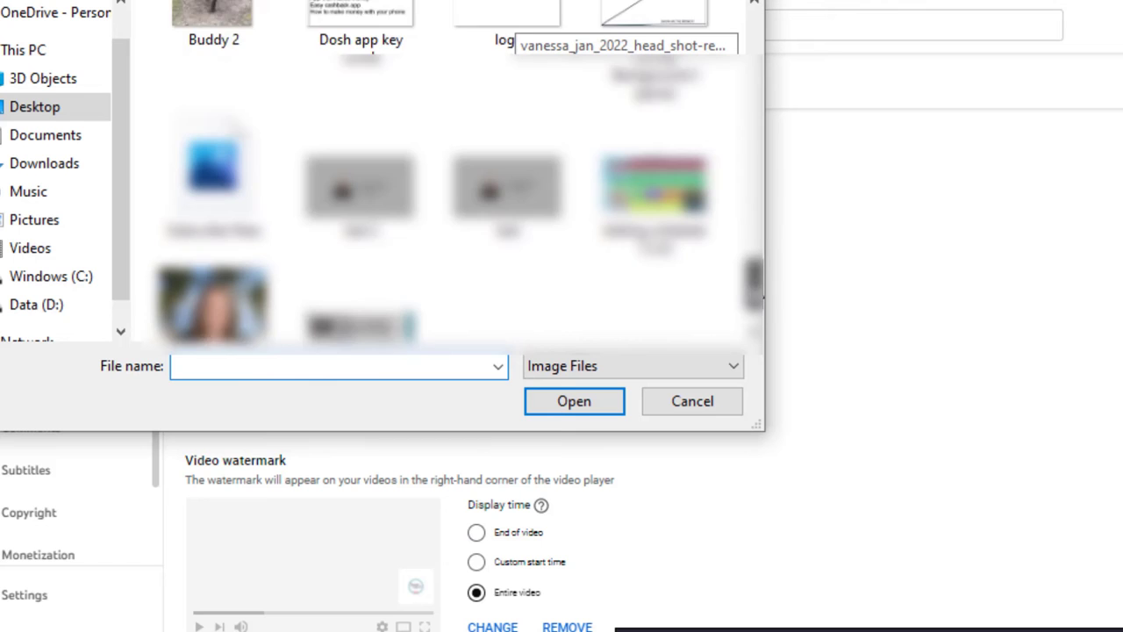
pyautogui.click(211, 61)
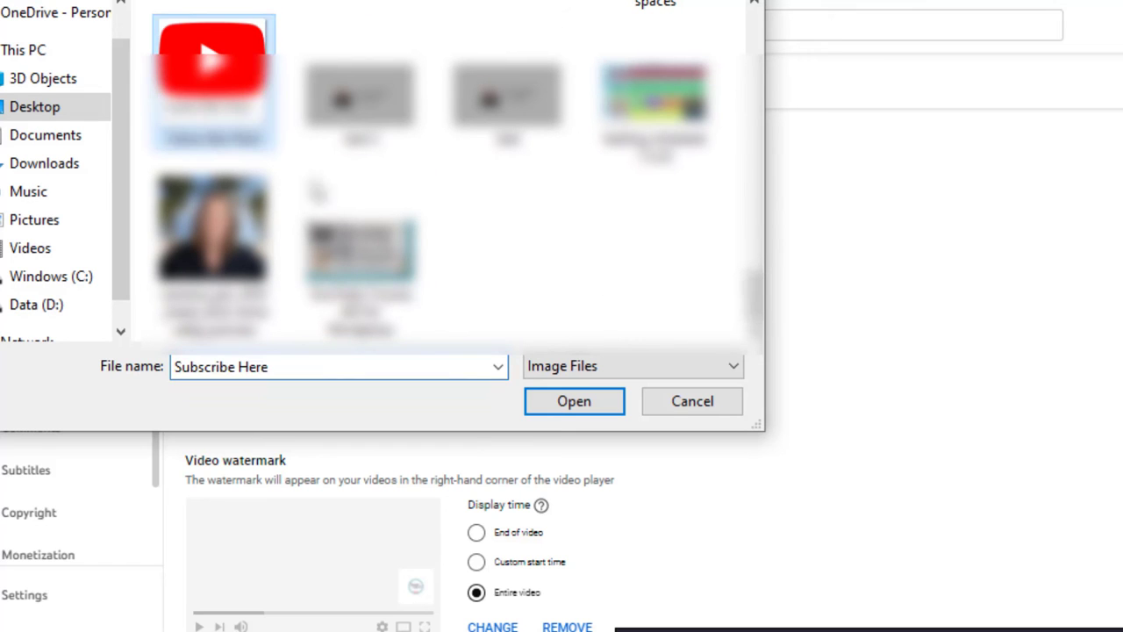
pyautogui.click(552, 397)
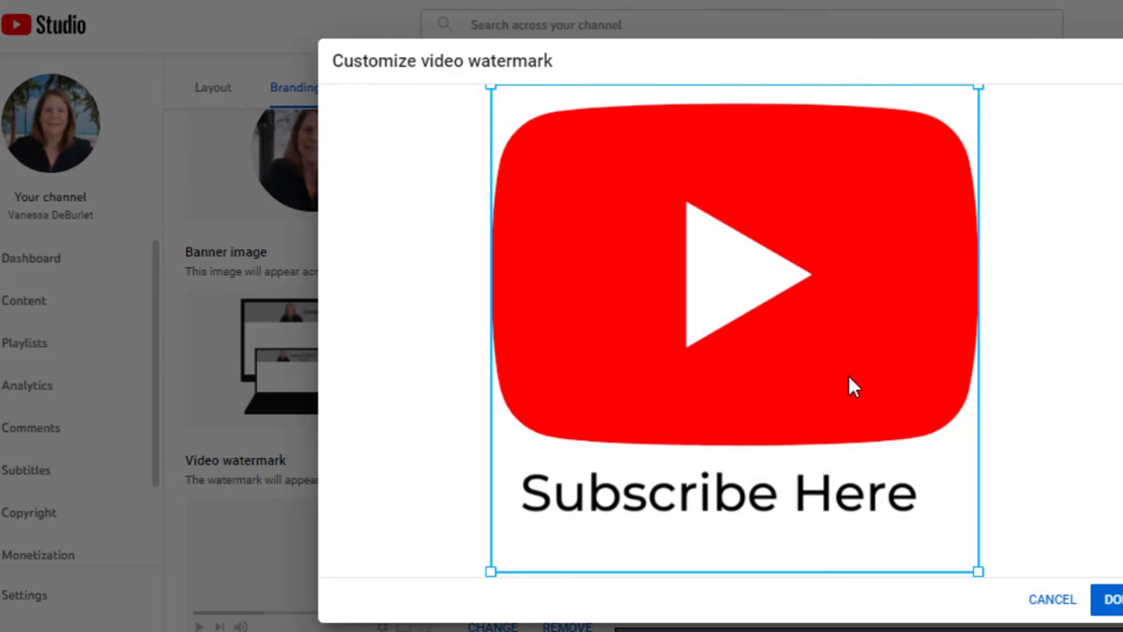
pyautogui.click(1108, 599)
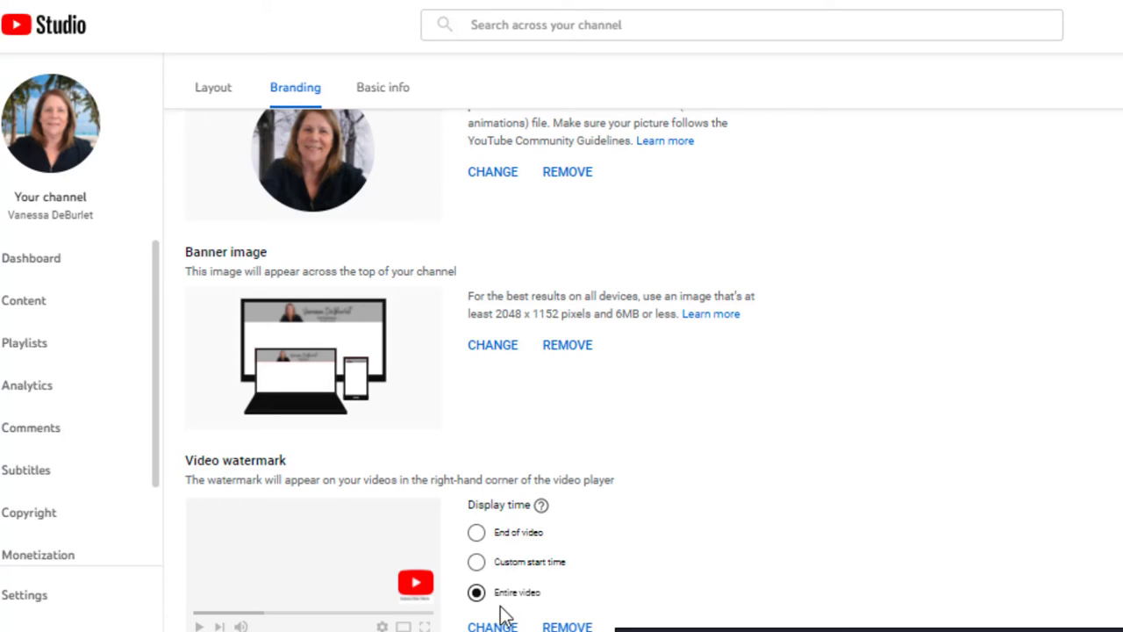
pyautogui.click(478, 535)
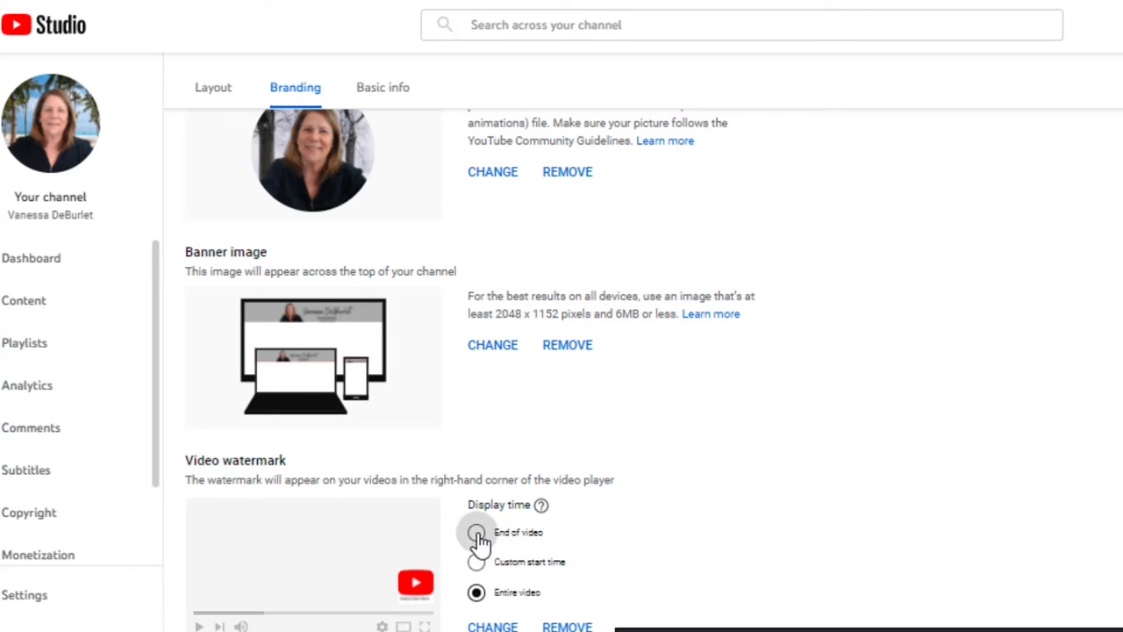
pyautogui.click(476, 565)
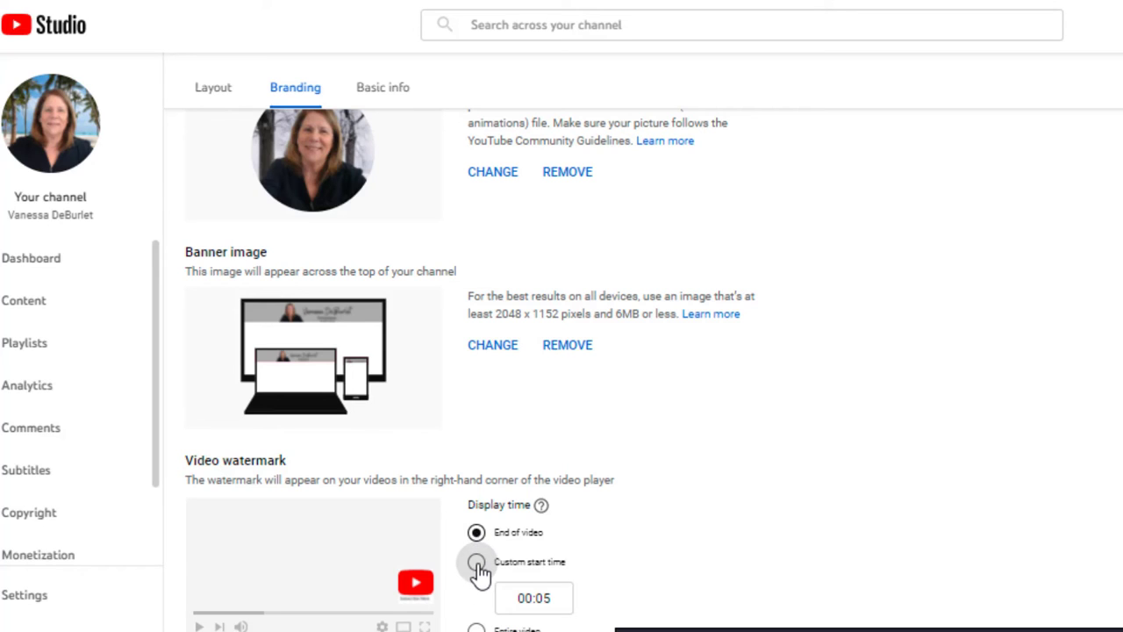
pyautogui.press('Down')
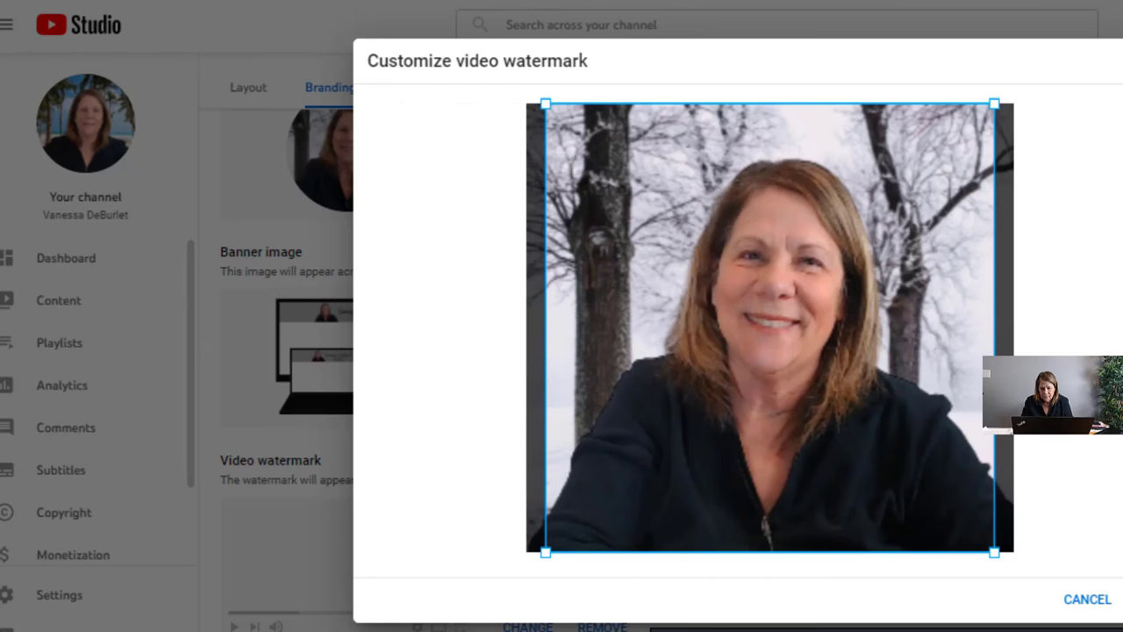
# Confirm the cropped headshot photo as the video watermark
pyautogui.click(1114, 598)
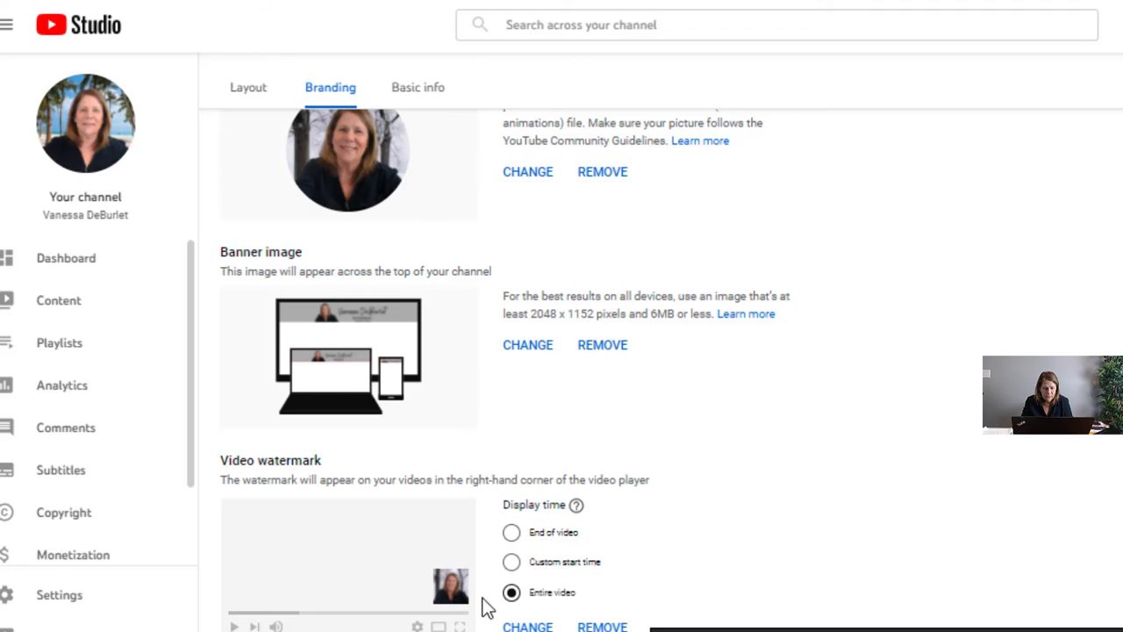